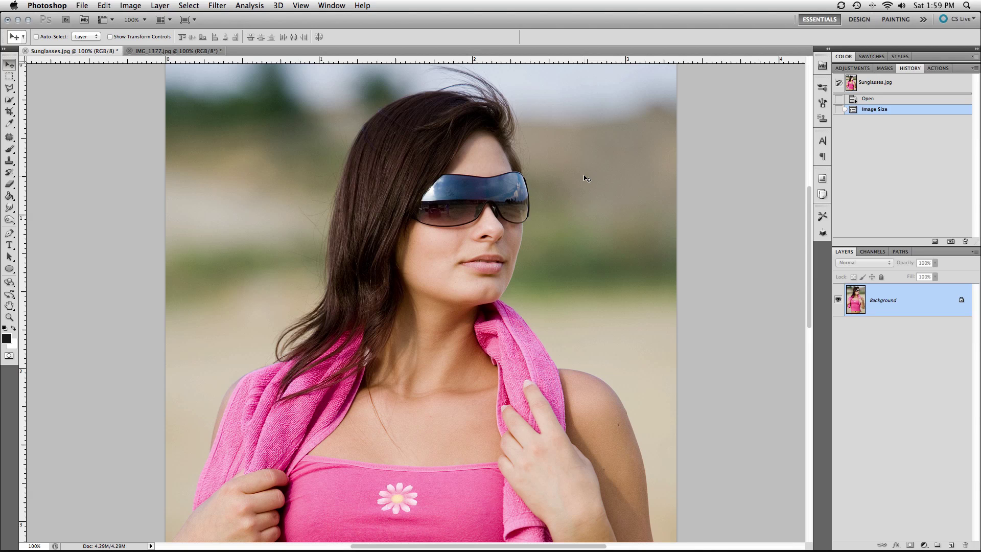
Step: Pick the Quick Selection tool with a larger brush and zoom in on the sunglasses
{"action": "left_click", "coordinate": [164, 52]}
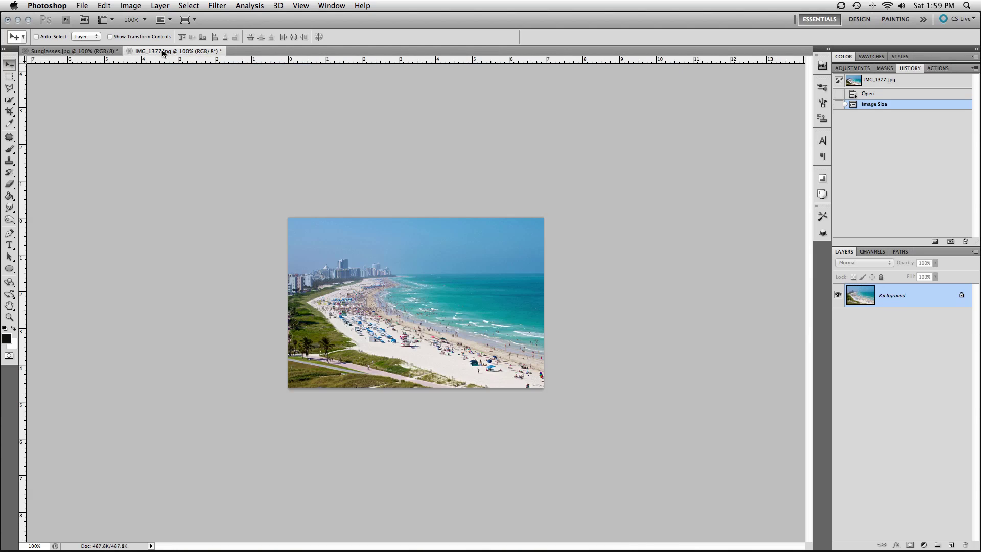
{"action": "left_click", "coordinate": [83, 53]}
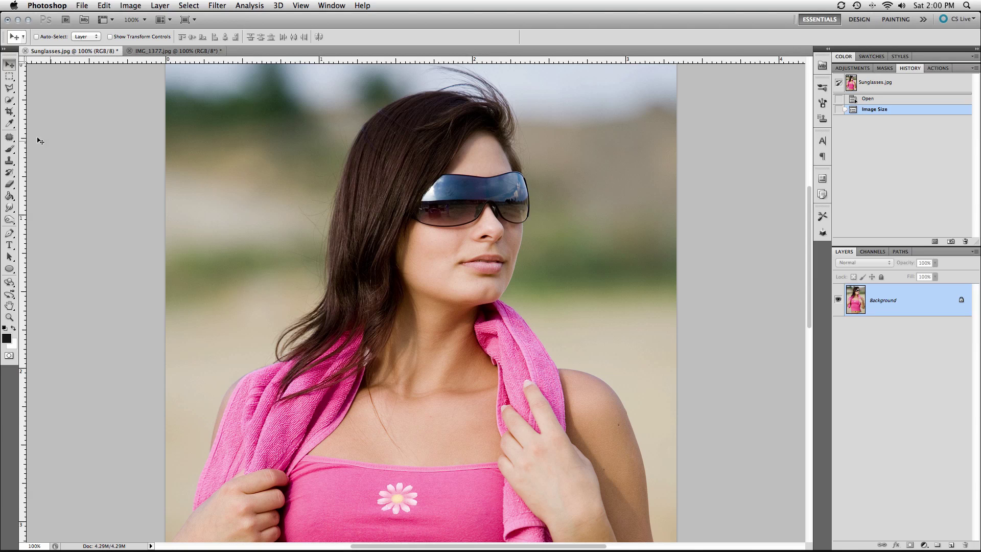
{"action": "left_click", "coordinate": [10, 99]}
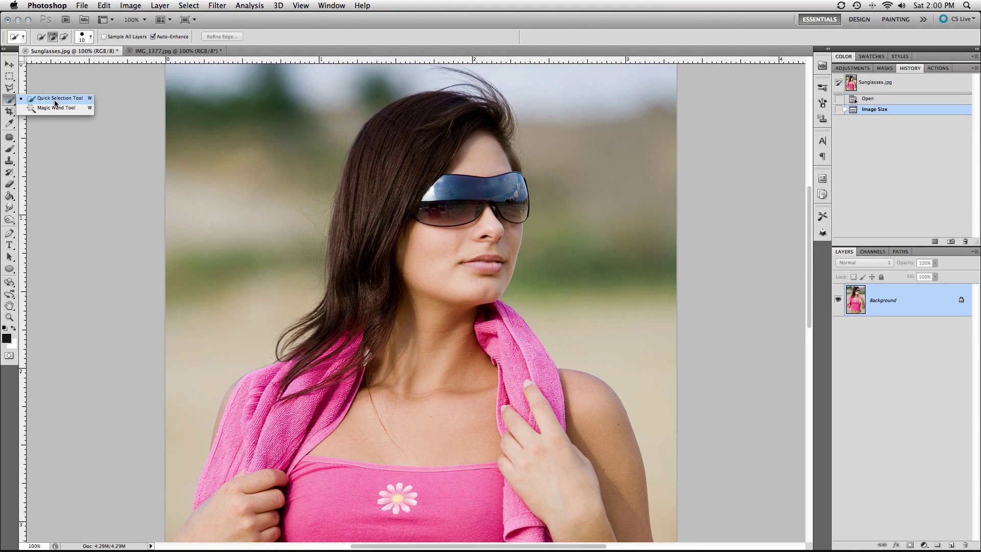
{"action": "left_click", "coordinate": [55, 102]}
{"action": "key", "text": "super+space"}
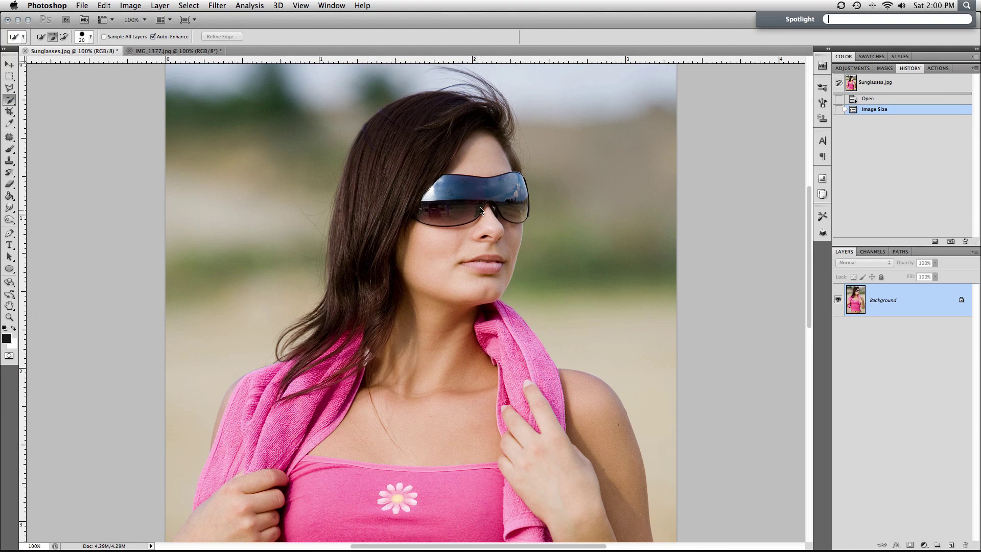
{"action": "left_click", "coordinate": [480, 209], "text": "super"}
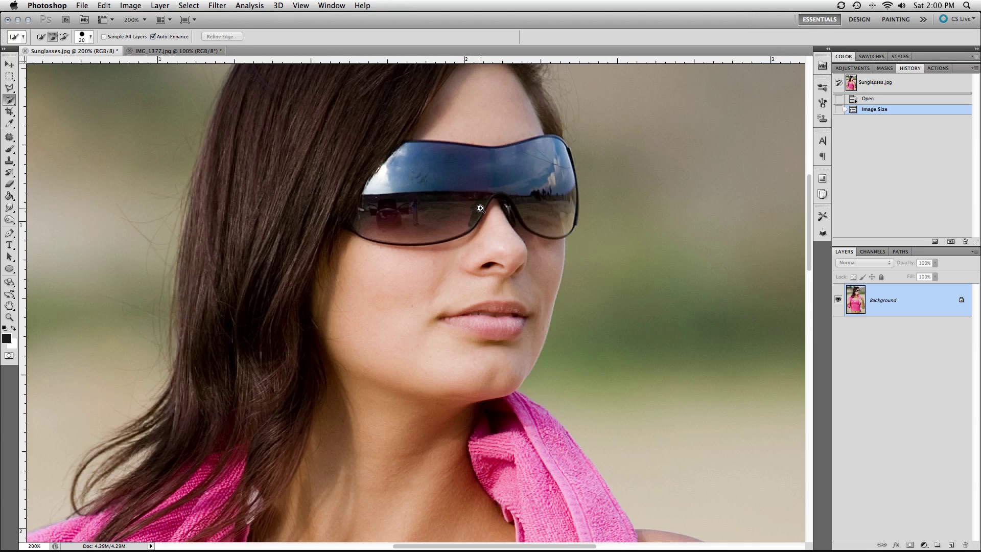
Step: Brush a quick selection over both sunglasses lenses
{"action": "left_click", "coordinate": [432, 192]}
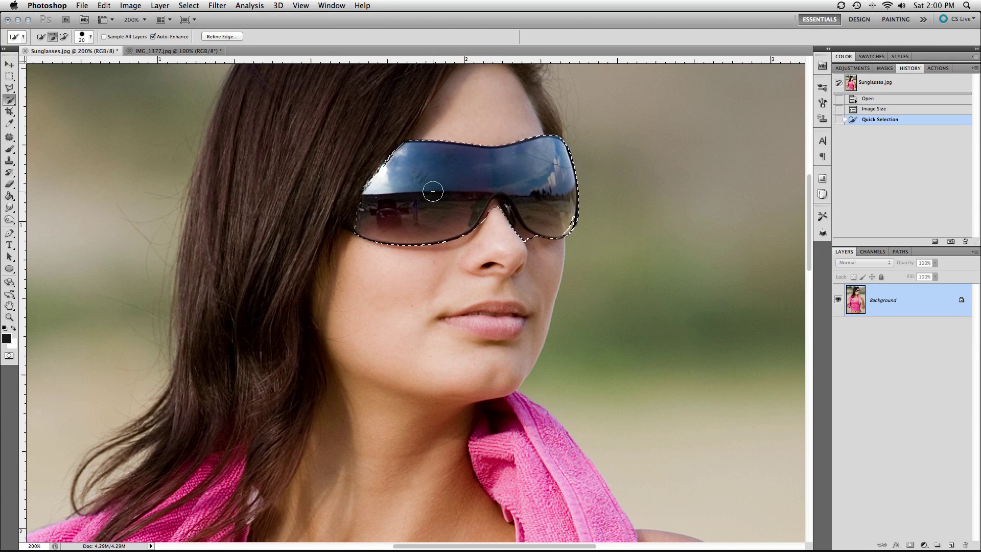
{"action": "left_click", "coordinate": [508, 230], "text": "alt"}
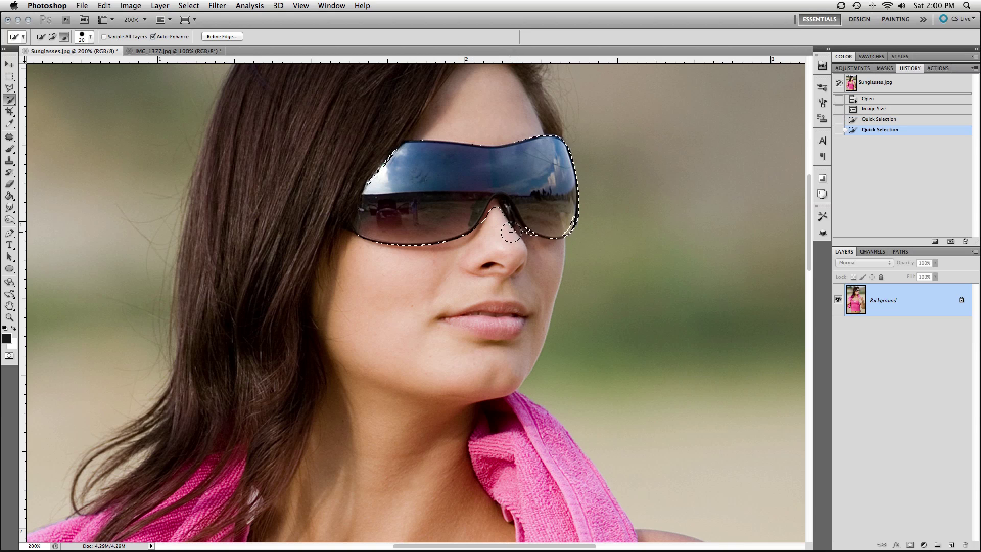
{"action": "left_click", "coordinate": [534, 238]}
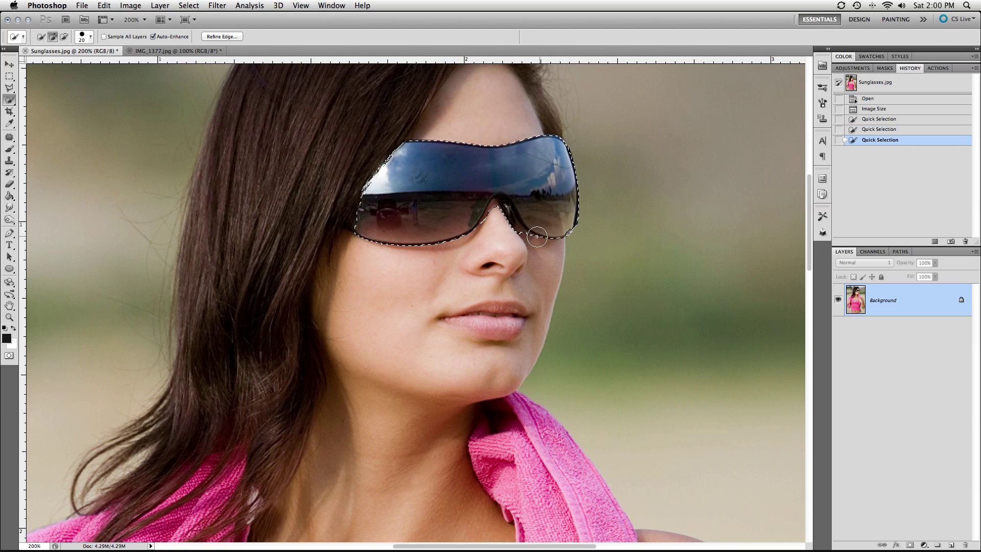
{"action": "left_click", "coordinate": [555, 215]}
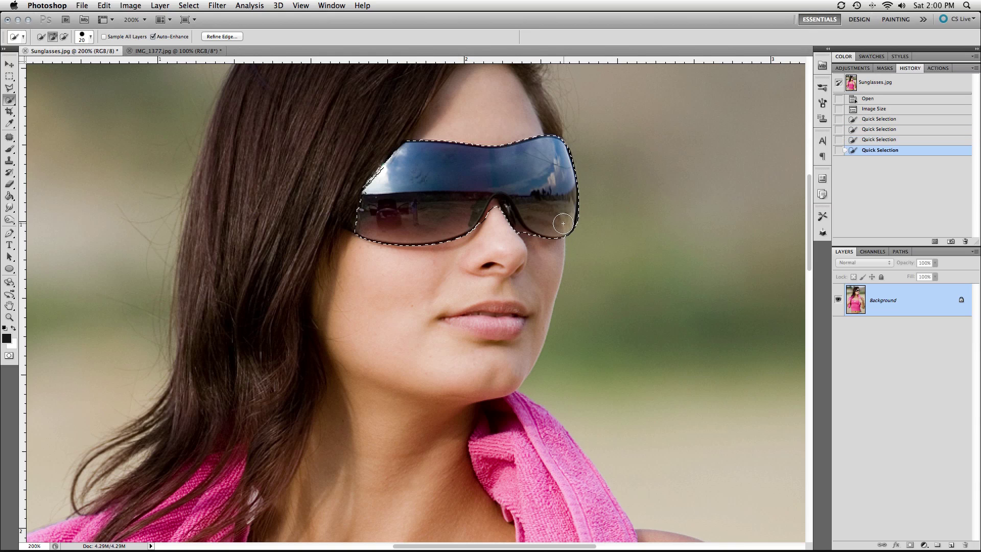
Step: With a smaller brush, subtract the nose-bridge skin, then return to 100% view
{"action": "key", "text": "bracketleft"}
{"action": "key", "text": "bracketleft"}
{"action": "left_click", "coordinate": [495, 209], "text": "alt"}
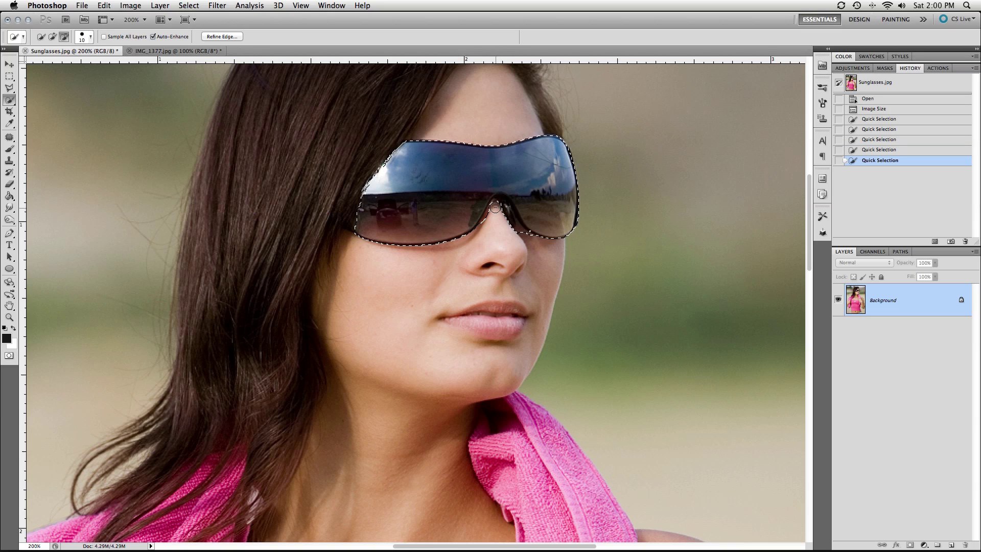
{"action": "left_click", "coordinate": [505, 207], "text": "alt"}
{"action": "left_click", "coordinate": [499, 204], "text": "alt"}
{"action": "left_click", "coordinate": [485, 215], "text": "alt"}
{"action": "left_click", "coordinate": [496, 192], "text": "alt"}
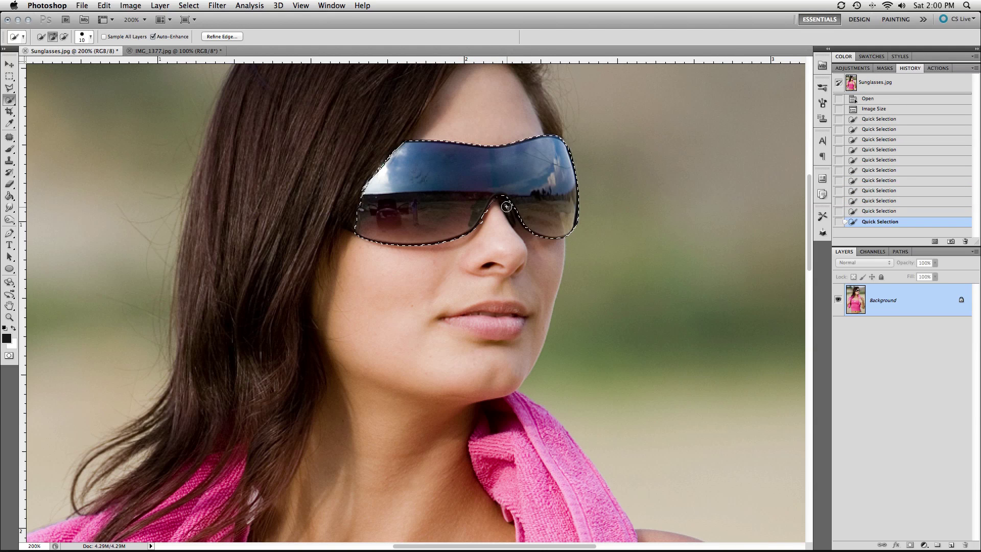
{"action": "key", "text": "super+minus"}
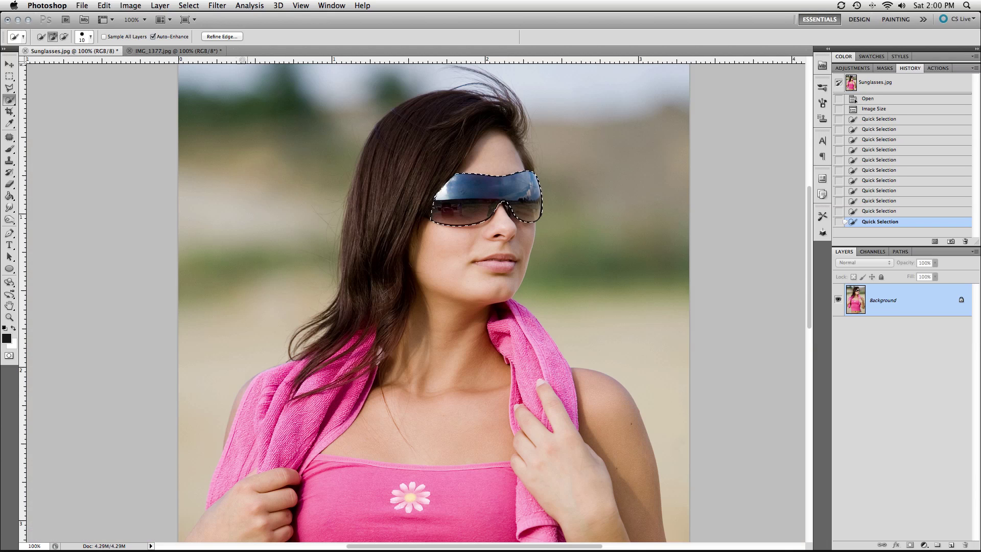
Step: Apply Refine Edge with Smart Radius, outputting to a new layer with layer mask
{"action": "left_click", "coordinate": [229, 35]}
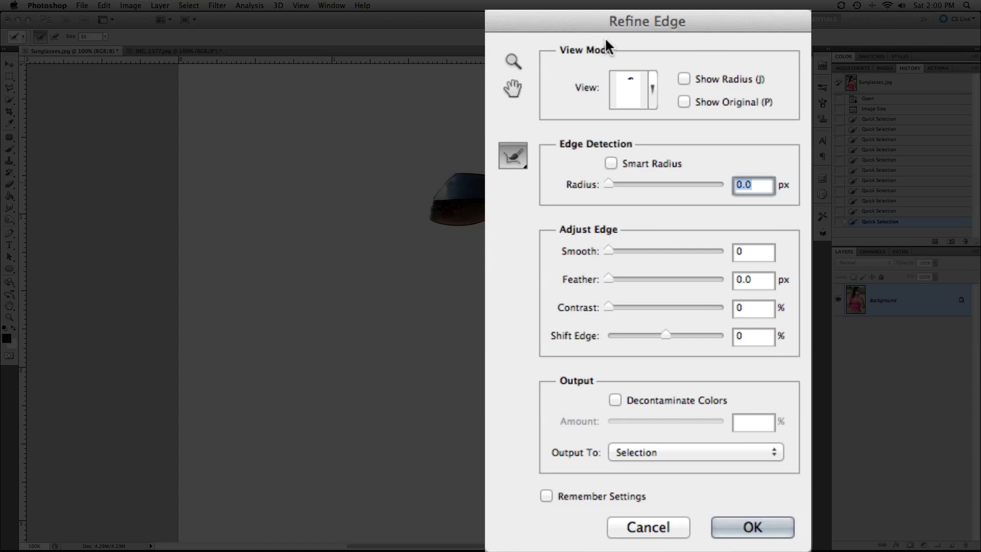
{"action": "left_click", "coordinate": [639, 164]}
{"action": "left_click_drag", "start_coordinate": [606, 176], "coordinate": [607, 177]}
{"action": "left_click", "coordinate": [679, 449]}
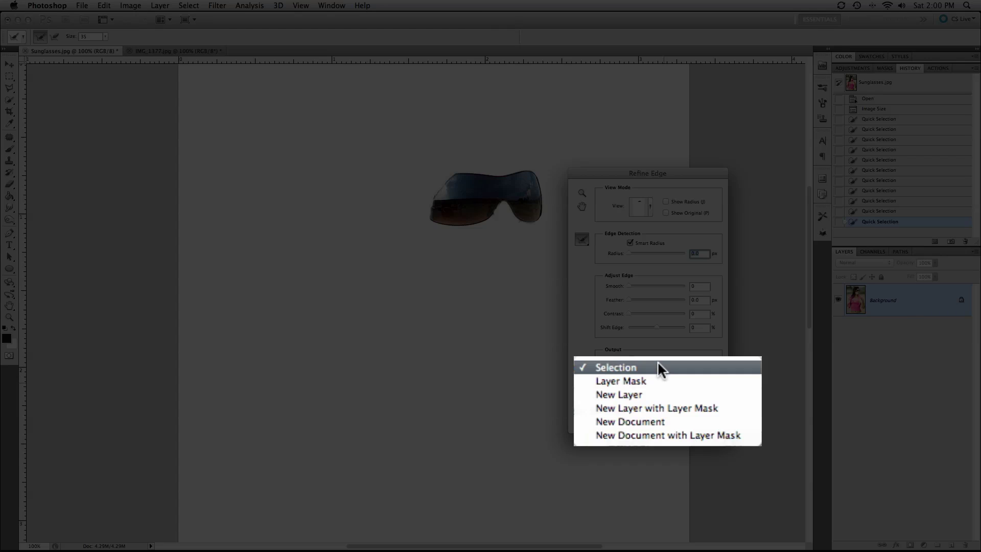
{"action": "left_click", "coordinate": [722, 408]}
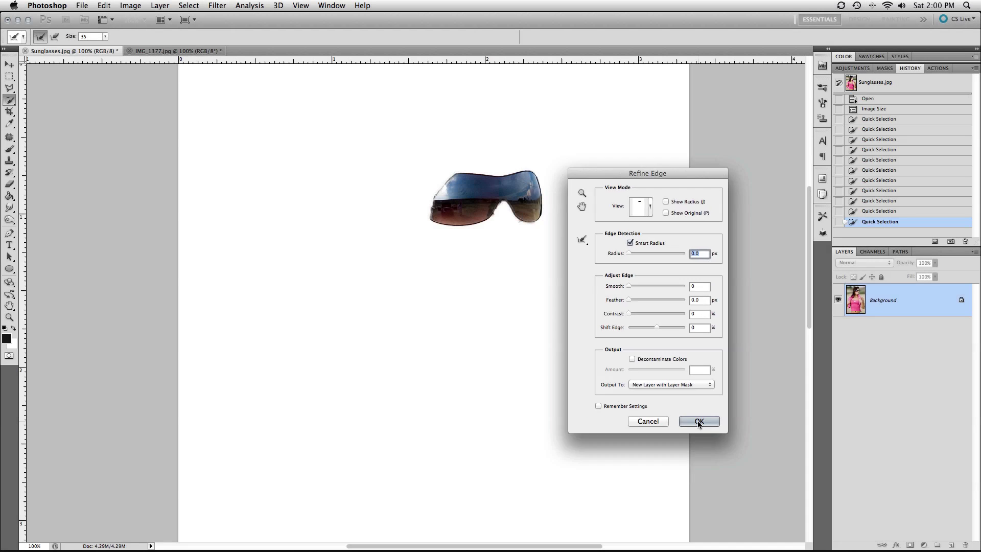
{"action": "left_click", "coordinate": [751, 528]}
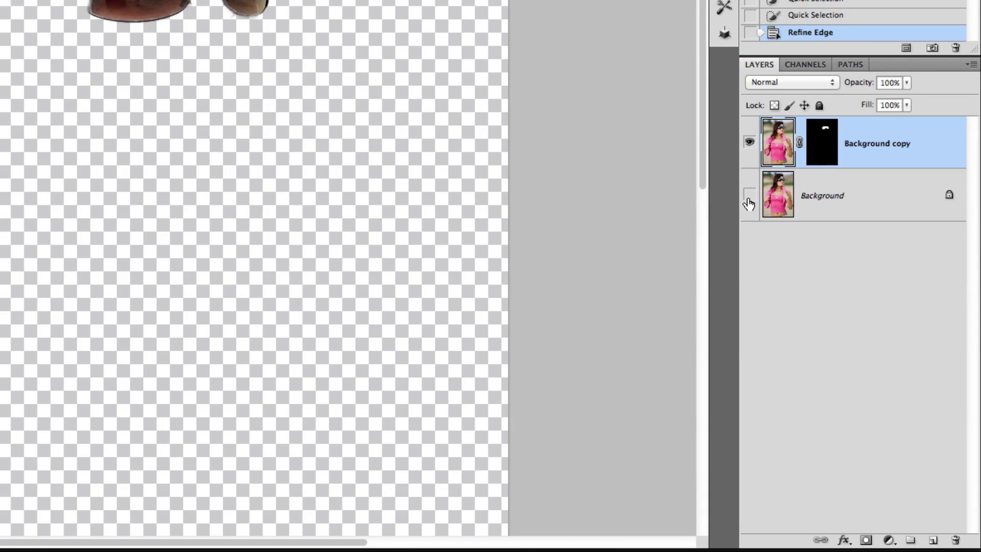
Step: Turn the Background layer's visibility back on beneath the masked glasses layer
{"action": "left_click", "coordinate": [748, 198]}
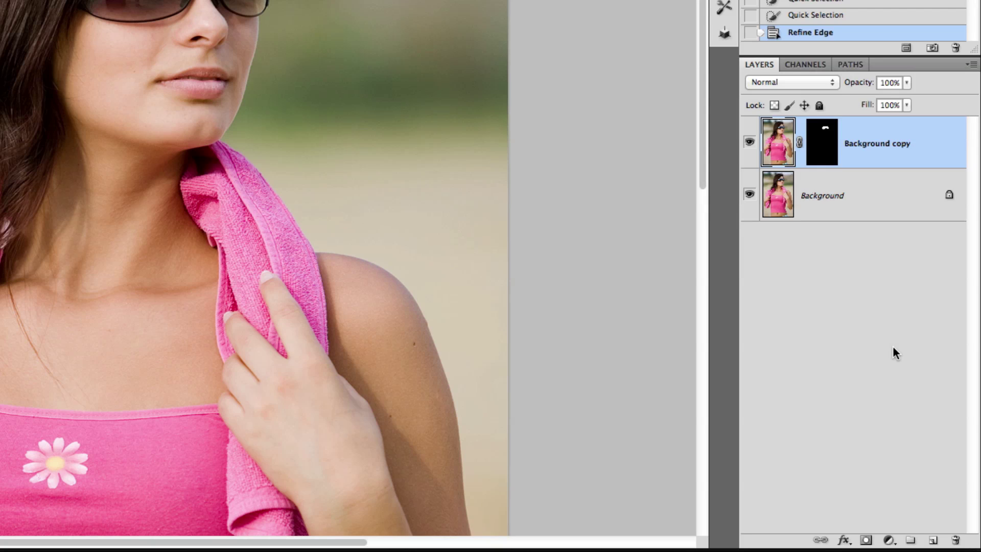
Step: Add a clipped Brightness/Contrast layer with brightness -120 and contrast 60
{"action": "left_click", "coordinate": [889, 542]}
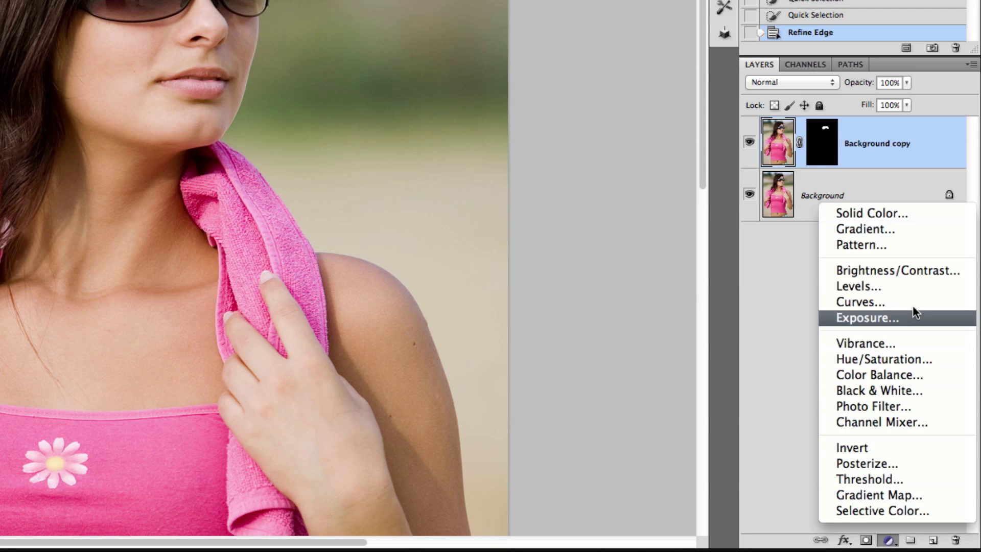
{"action": "left_click", "coordinate": [915, 270]}
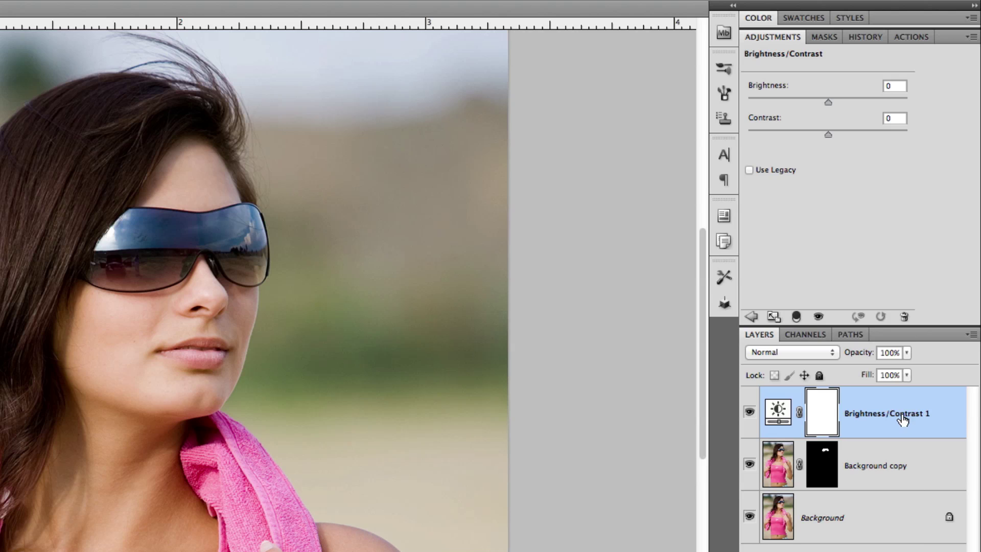
{"action": "left_click", "coordinate": [796, 319]}
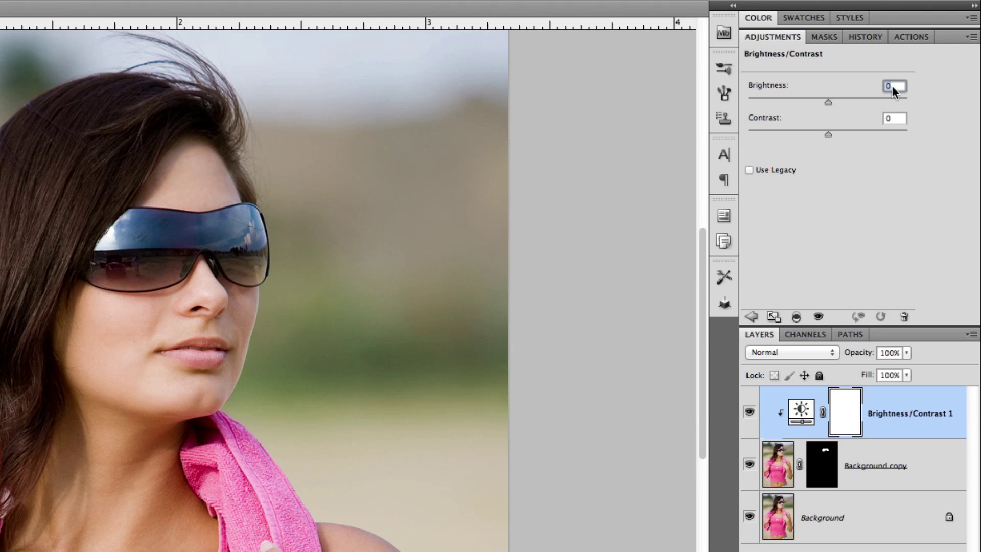
{"action": "type", "text": "-120"}
{"action": "key", "text": "Tab"}
{"action": "type", "text": "60"}
{"action": "key", "text": "Return"}
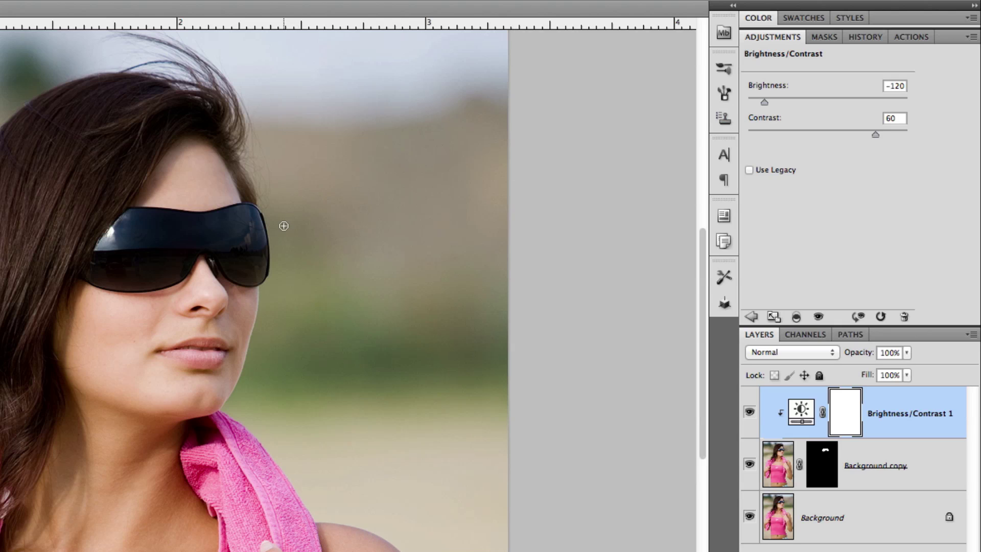
{"action": "key", "text": "v"}
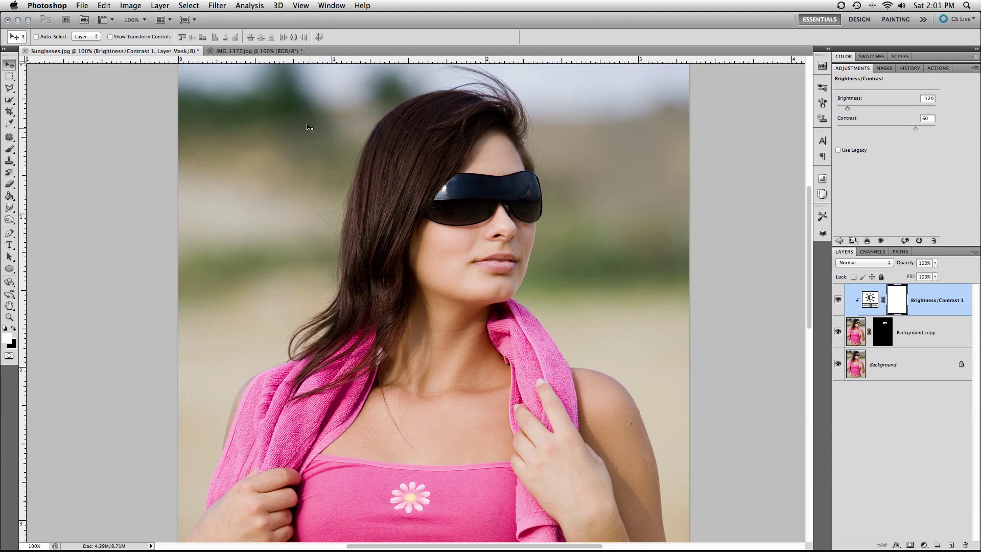
Step: Drag the IMG_1377.jpg beach photo into the portrait as Layer 1
{"action": "left_click", "coordinate": [260, 51]}
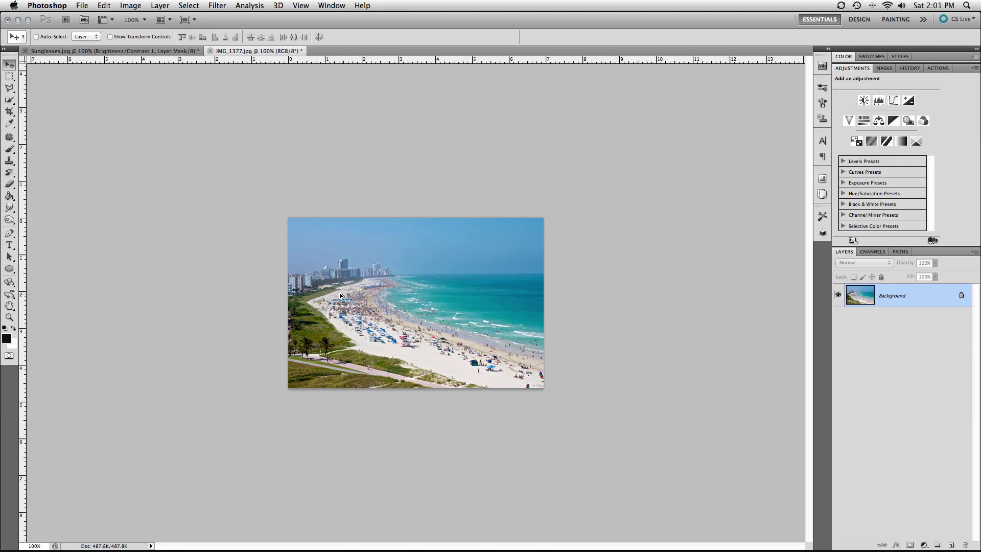
{"action": "mouse_move", "coordinate": [333, 288]}
{"action": "left_mouse_down"}
{"action": "mouse_move", "coordinate": [158, 51]}
{"action": "mouse_move", "coordinate": [413, 167]}
{"action": "mouse_move", "coordinate": [460, 204]}
{"action": "left_mouse_up"}
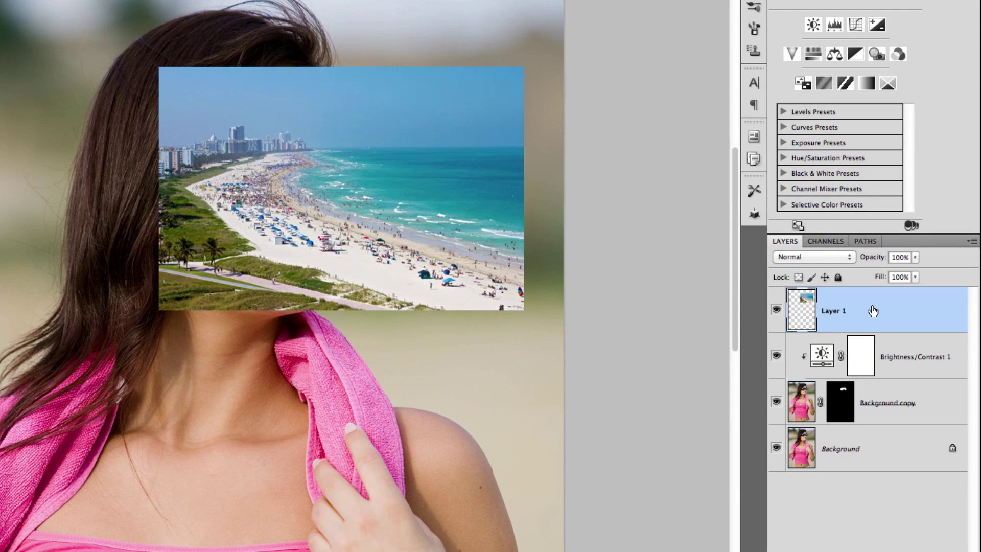
Step: Clip Layer 1 to the glasses and nudge the skyline into place within the lenses
{"action": "right_click", "coordinate": [873, 310]}
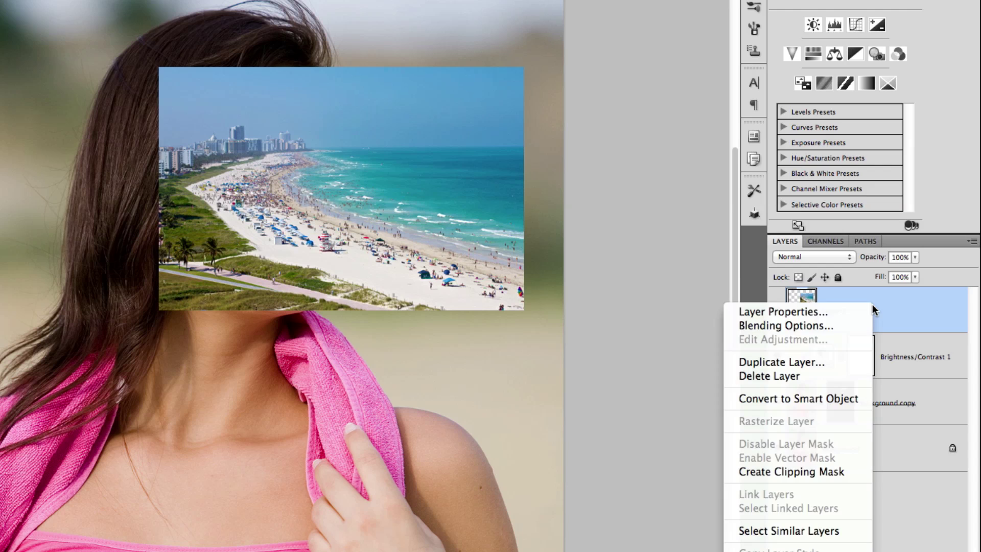
{"action": "left_click", "coordinate": [845, 471]}
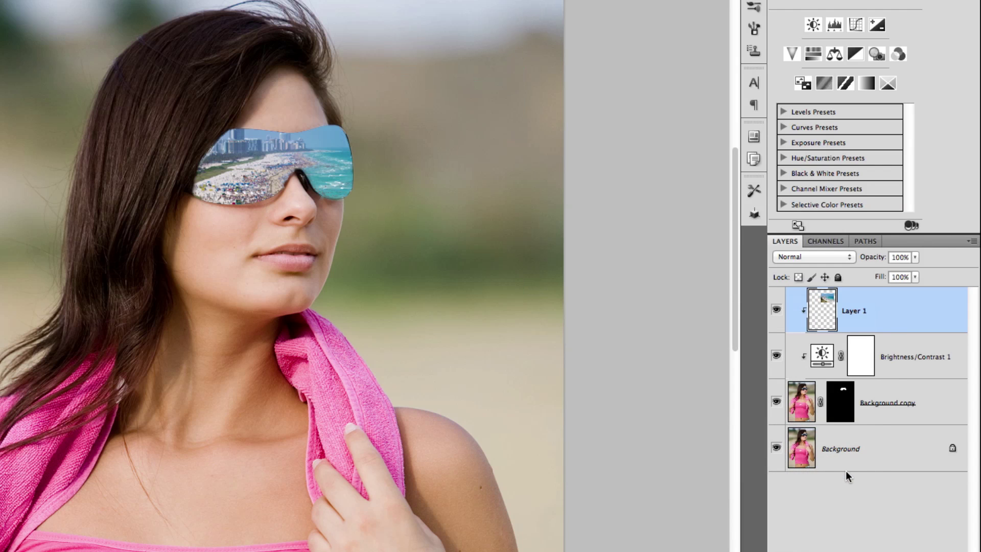
{"action": "left_click", "coordinate": [294, 156]}
{"action": "key", "text": "v"}
{"action": "mouse_move", "coordinate": [296, 162]}
{"action": "left_mouse_down"}
{"action": "mouse_move", "coordinate": [312, 194]}
{"action": "mouse_move", "coordinate": [317, 180]}
{"action": "left_mouse_up"}
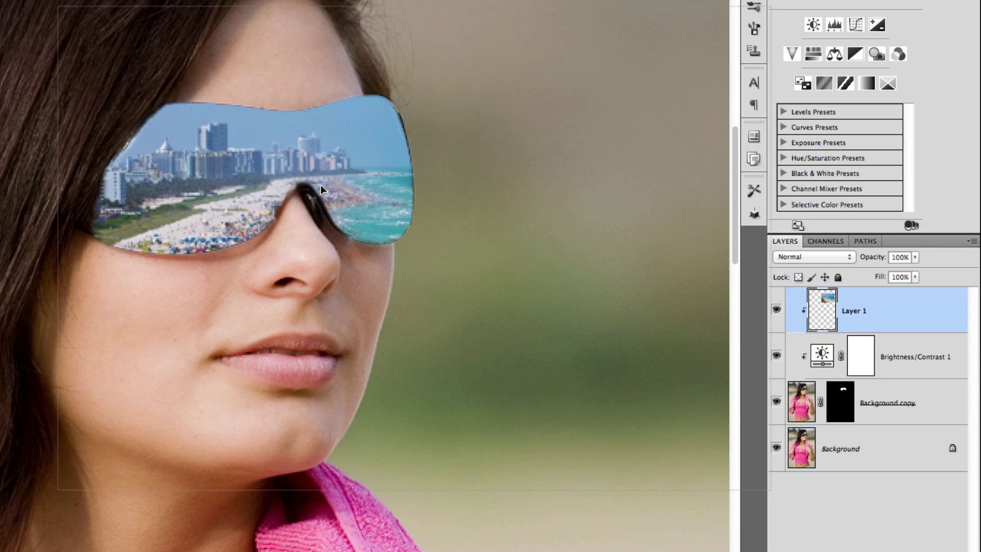
{"action": "key", "text": "Left"}
{"action": "key", "text": "Left"}
{"action": "key", "text": "Up"}
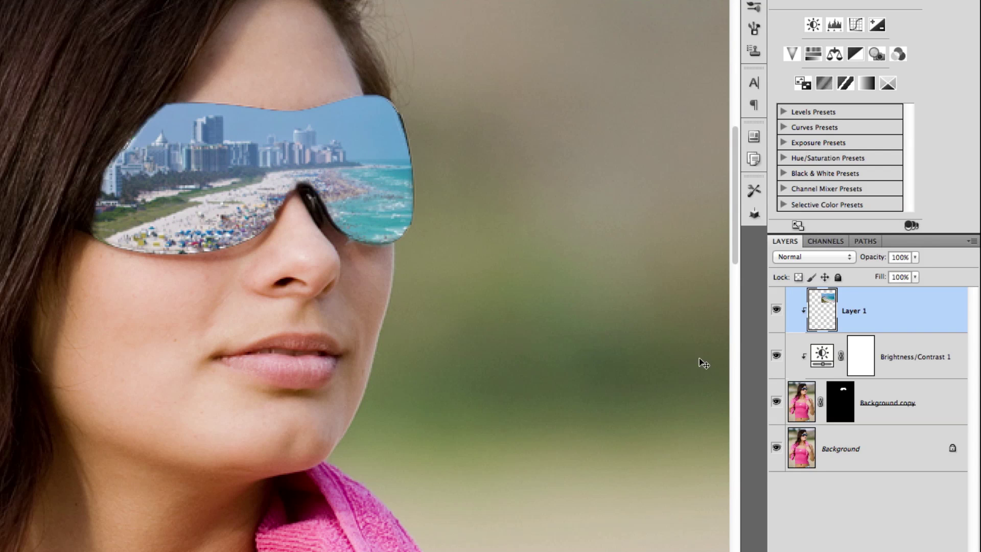
Step: Brush the Background copy mask along the lenses' bottom edge, then pan to the face
{"action": "left_click", "coordinate": [841, 398]}
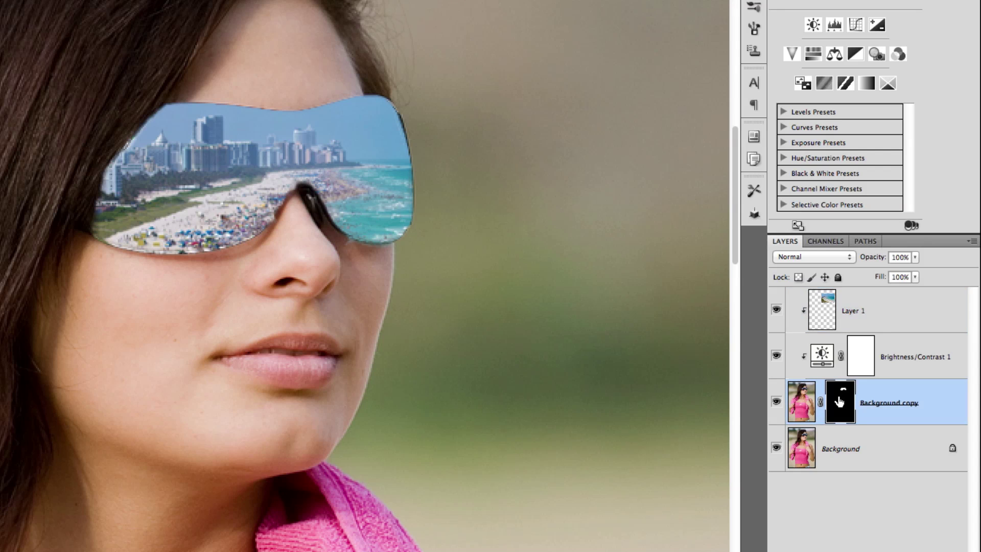
{"action": "key", "text": "b"}
{"action": "mouse_move", "coordinate": [111, 253]}
{"action": "left_mouse_down"}
{"action": "mouse_move", "coordinate": [195, 262]}
{"action": "mouse_move", "coordinate": [239, 251]}
{"action": "mouse_move", "coordinate": [305, 189]}
{"action": "left_mouse_up"}
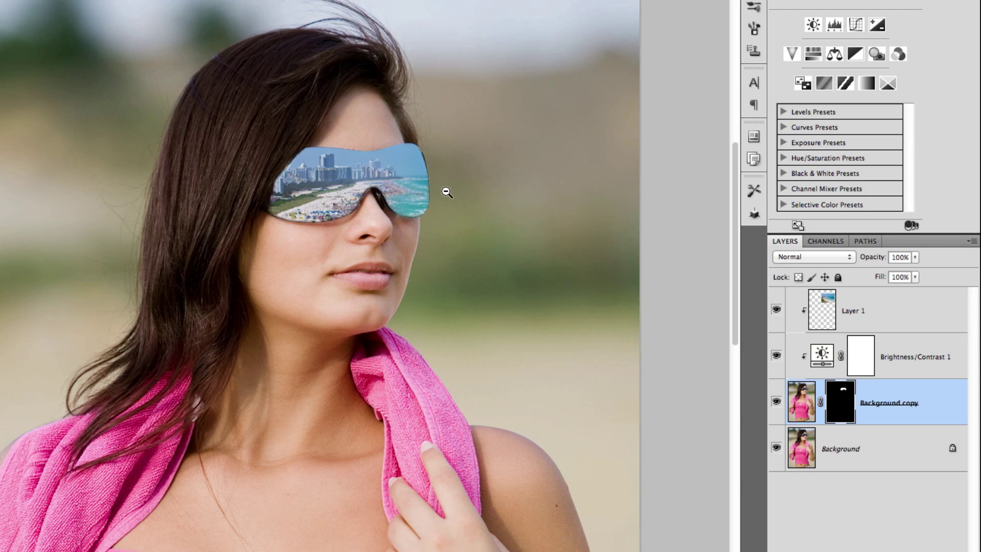
{"action": "left_click_drag", "start_coordinate": [446, 191], "coordinate": [318, 194]}
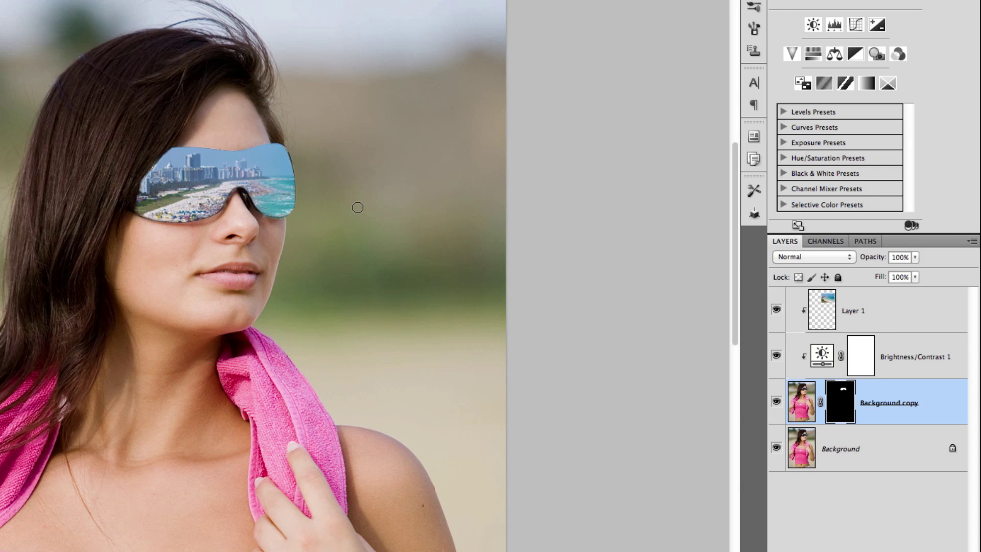
Step: Set Layer 1 to Hard Light blend mode at 30% opacity
{"action": "left_click", "coordinate": [897, 314]}
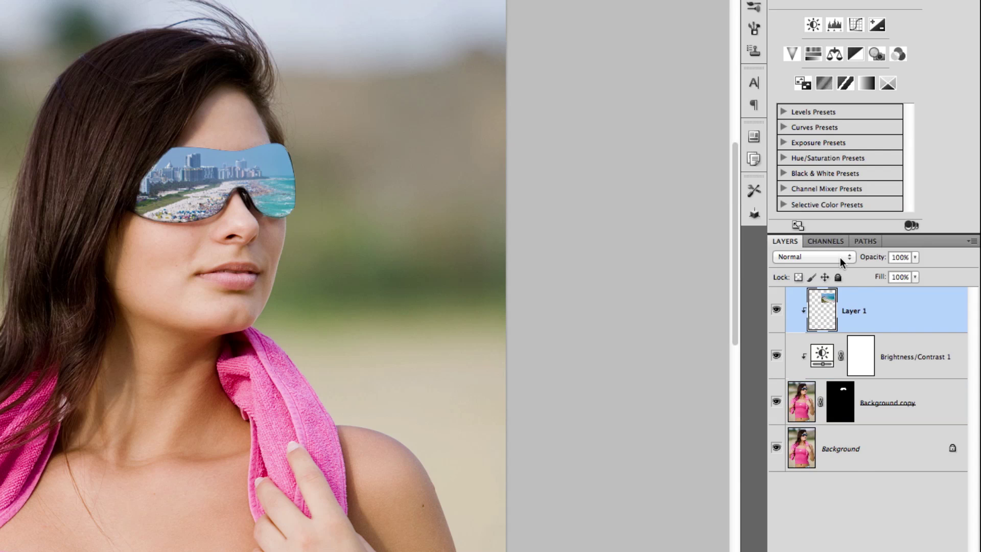
{"action": "left_click", "coordinate": [840, 257]}
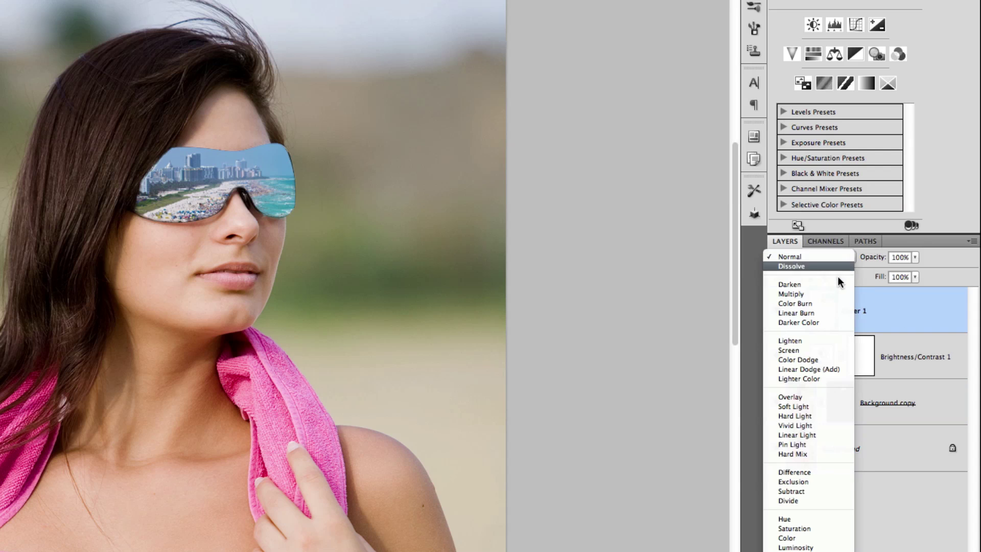
{"action": "left_click", "coordinate": [820, 415]}
{"action": "left_click", "coordinate": [914, 257]}
{"action": "left_click_drag", "start_coordinate": [920, 272], "coordinate": [868, 271]}
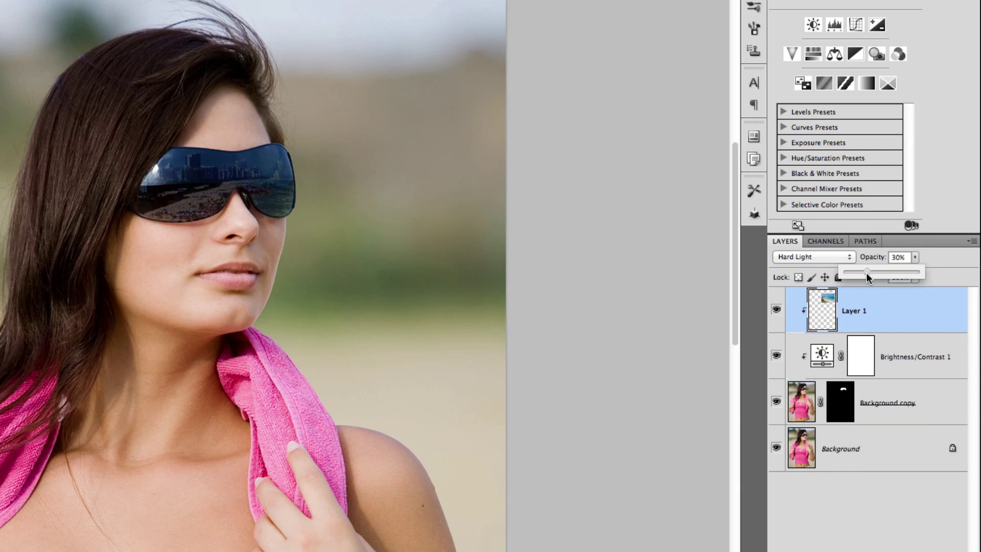
{"action": "left_click", "coordinate": [919, 312]}
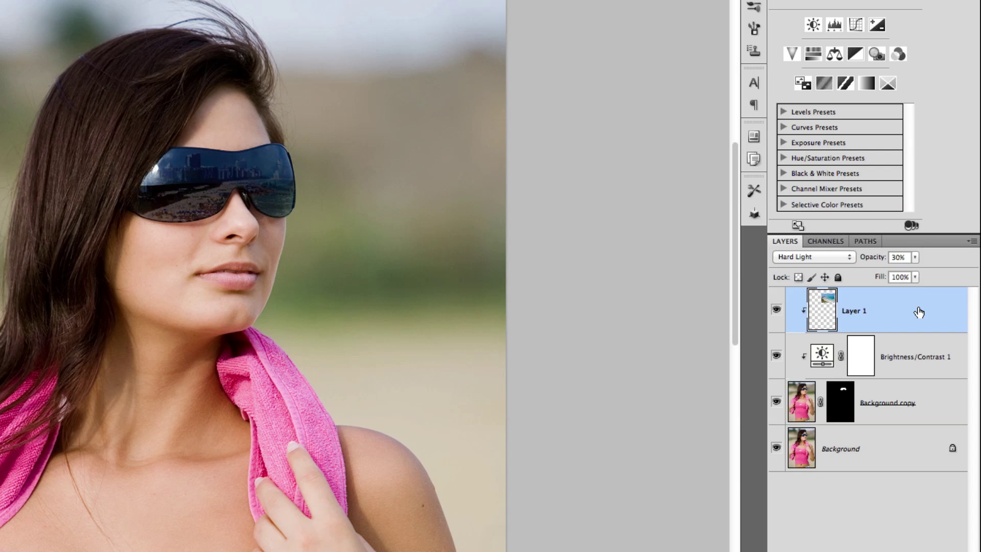
Step: Zoom in on the glasses, try Color Dodge, and revert to Hard Light
{"action": "left_click_drag", "start_coordinate": [297, 129], "coordinate": [396, 152]}
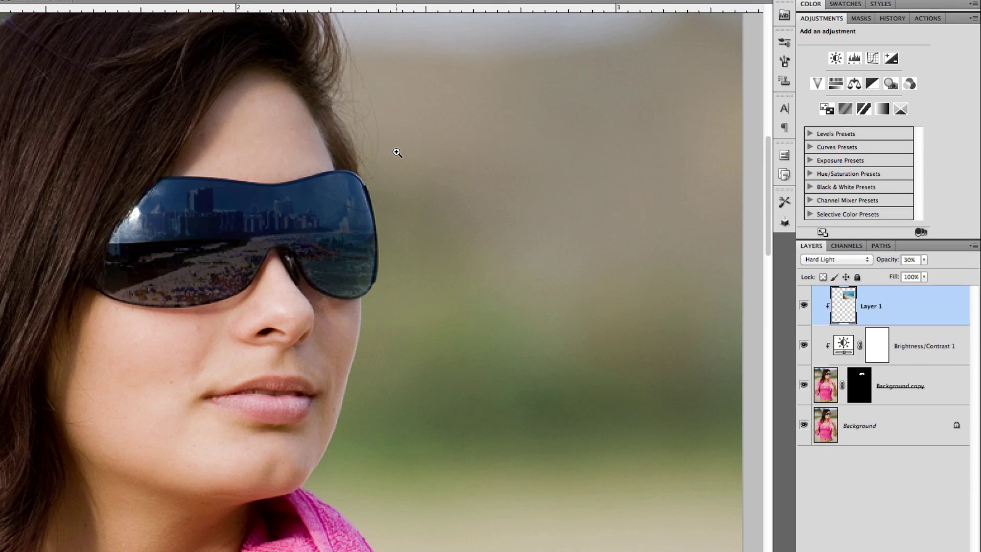
{"action": "left_click", "coordinate": [858, 257]}
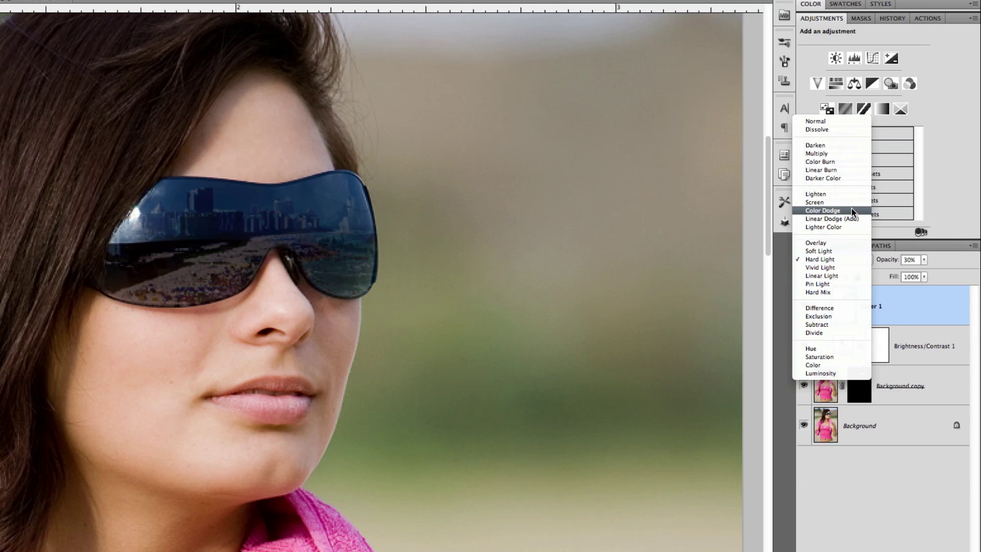
{"action": "left_click", "coordinate": [851, 208]}
{"action": "left_click", "coordinate": [846, 259]}
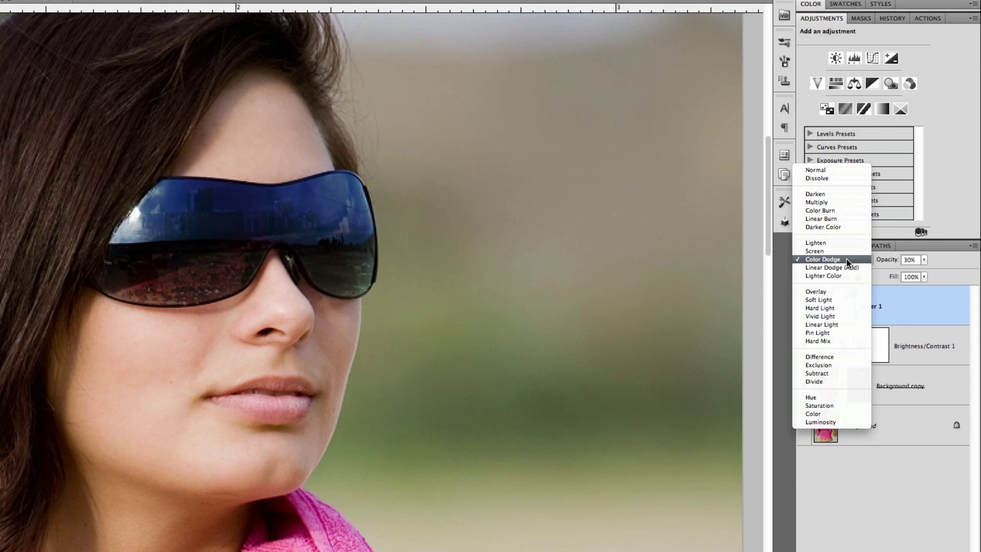
{"action": "left_click", "coordinate": [839, 307]}
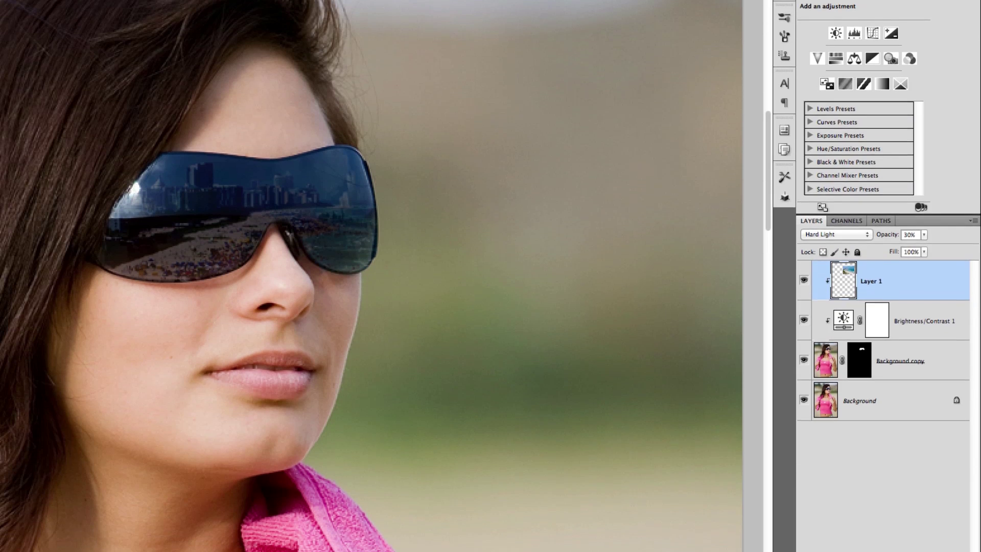
Step: Add a Levels adjustment with the white input slider moved left
{"action": "left_click", "coordinate": [910, 543]}
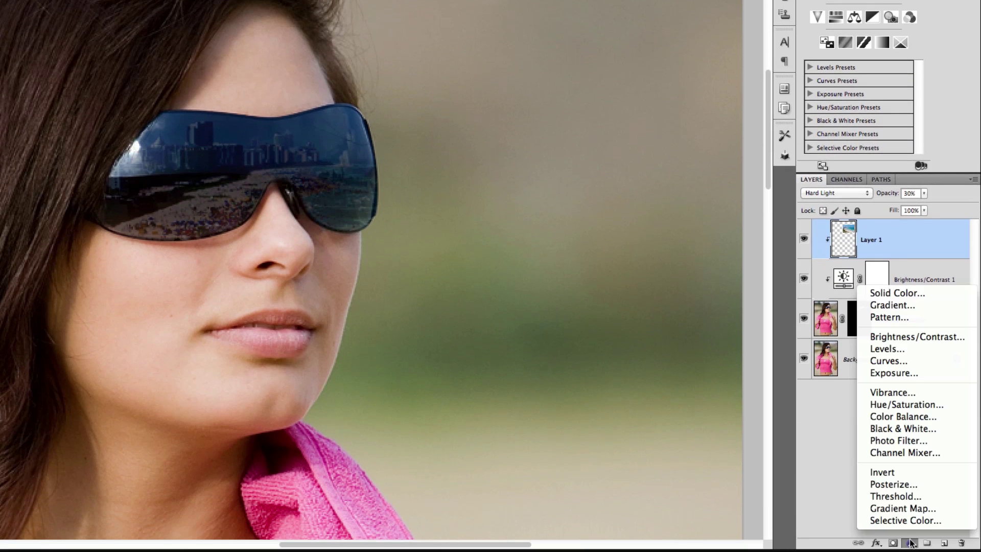
{"action": "left_click", "coordinate": [905, 344]}
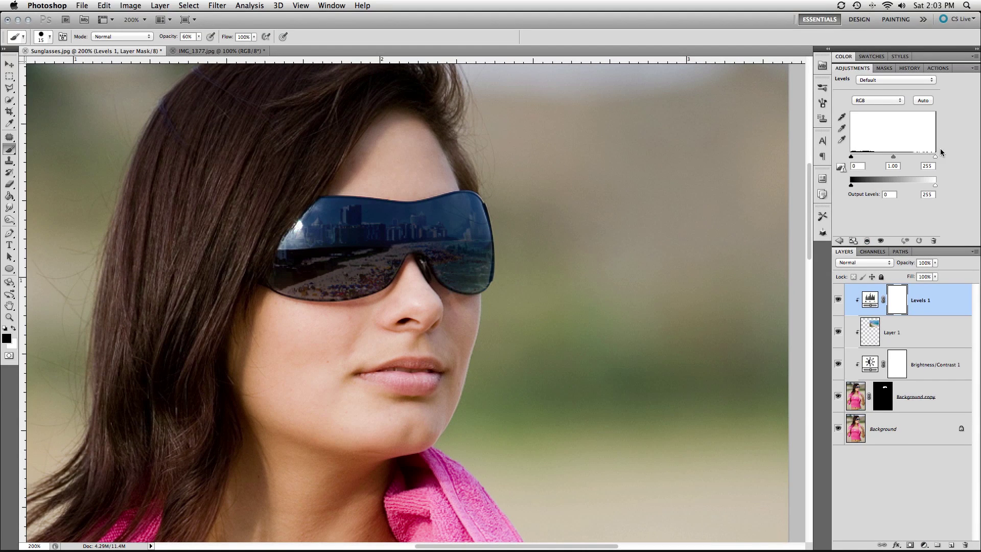
{"action": "left_click_drag", "start_coordinate": [936, 157], "coordinate": [932, 160]}
Step: Select the Background copy mask, swap to white, and zoom out to the whole portrait
{"action": "left_click", "coordinate": [889, 395]}
{"action": "key", "text": "x"}
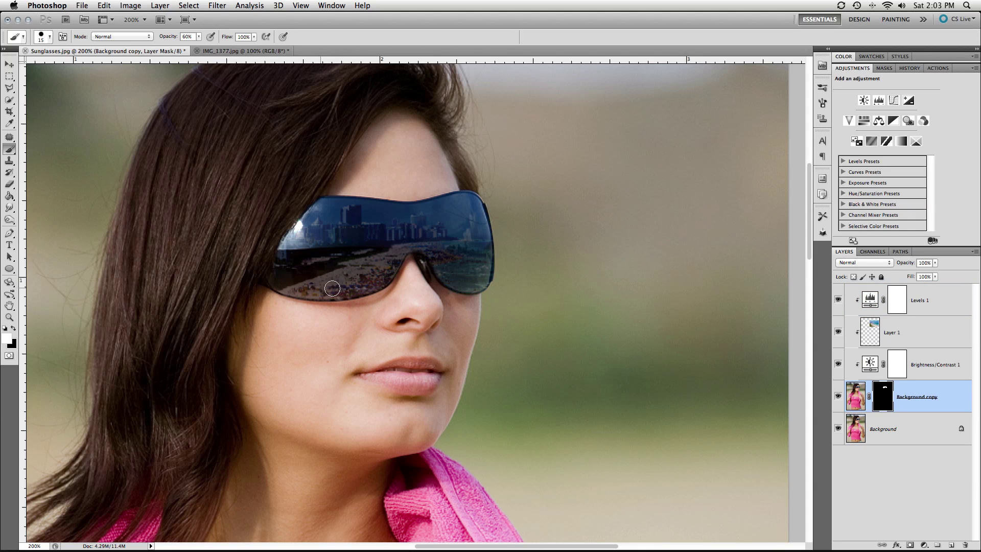
{"action": "key", "text": "super+minus"}
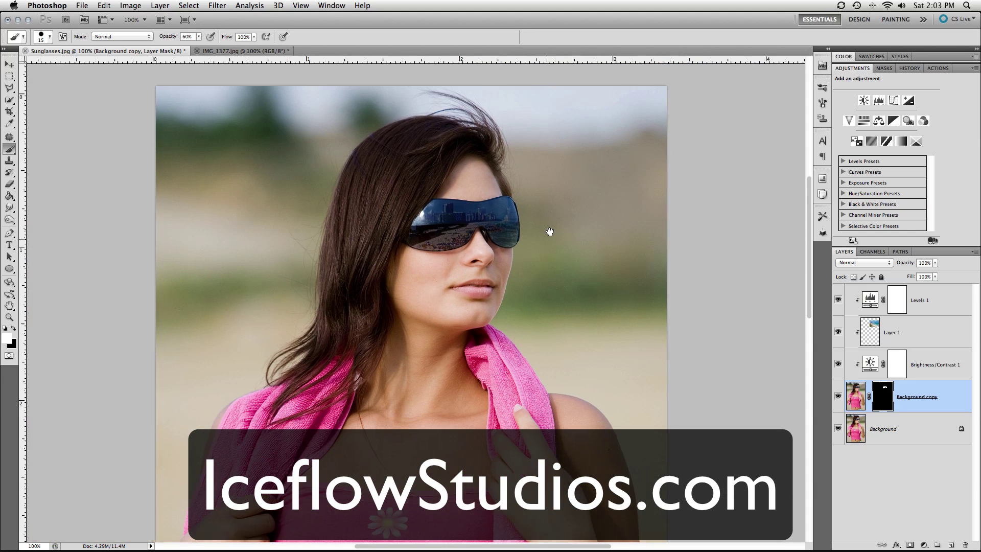
{"action": "left_click_drag", "start_coordinate": [549, 231], "coordinate": [537, 219]}
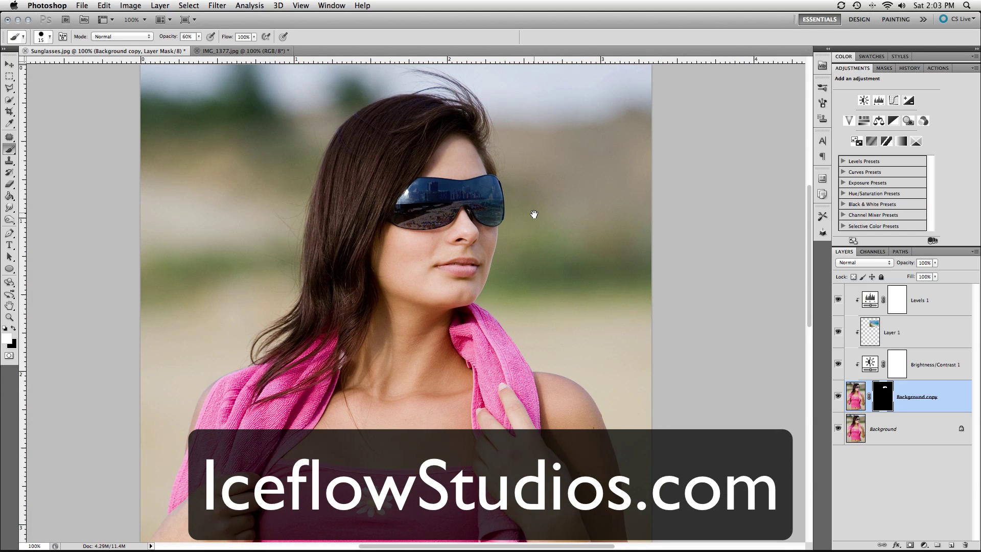
{"action": "key", "text": "v"}
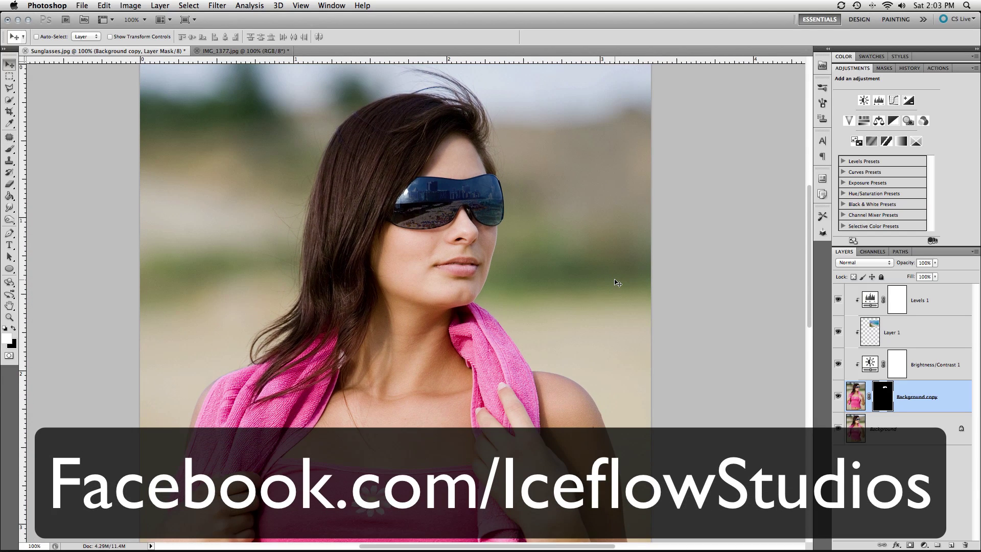